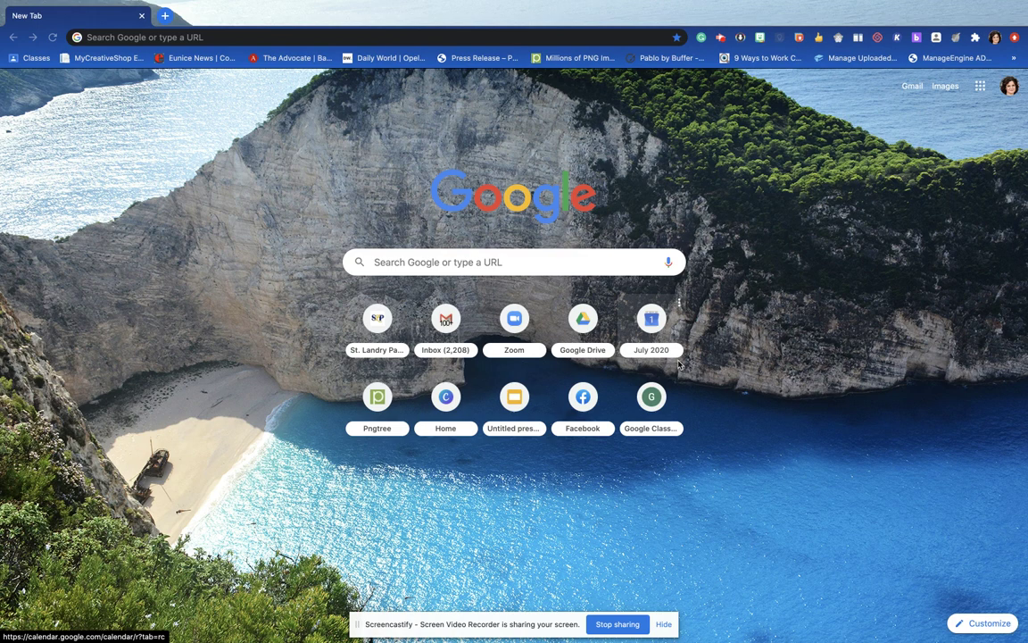
Reorder the Google apps launcher so Classroom sits between Account and Meet.
{"action": "left_click", "coordinate": [980, 87]}
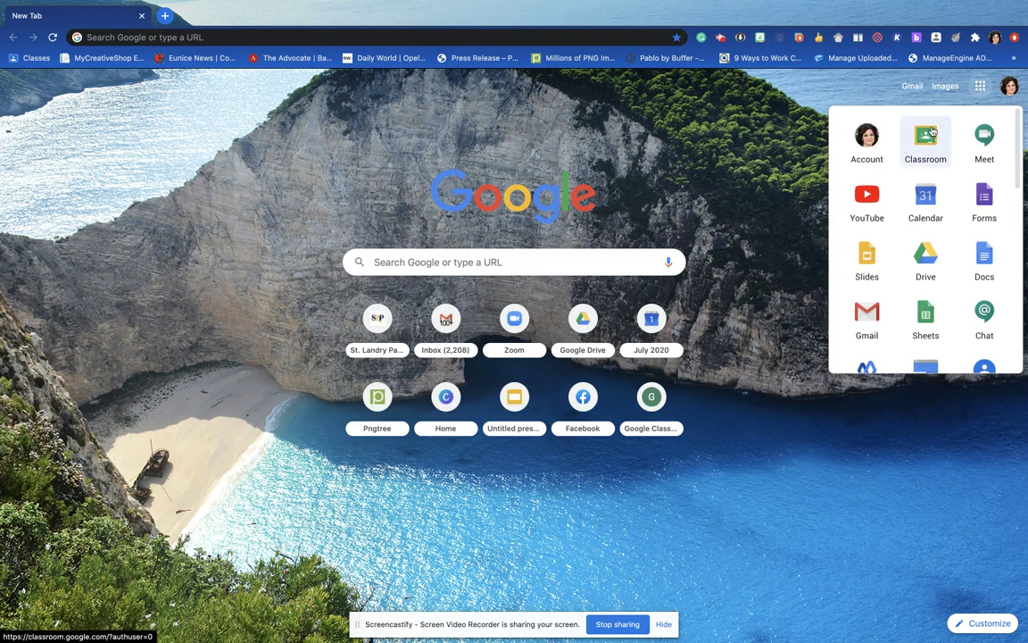
{"action": "mouse_move", "coordinate": [926, 139]}
{"action": "left_mouse_down"}
{"action": "mouse_move", "coordinate": [931, 278]}
{"action": "mouse_move", "coordinate": [931, 143]}
{"action": "left_mouse_up"}
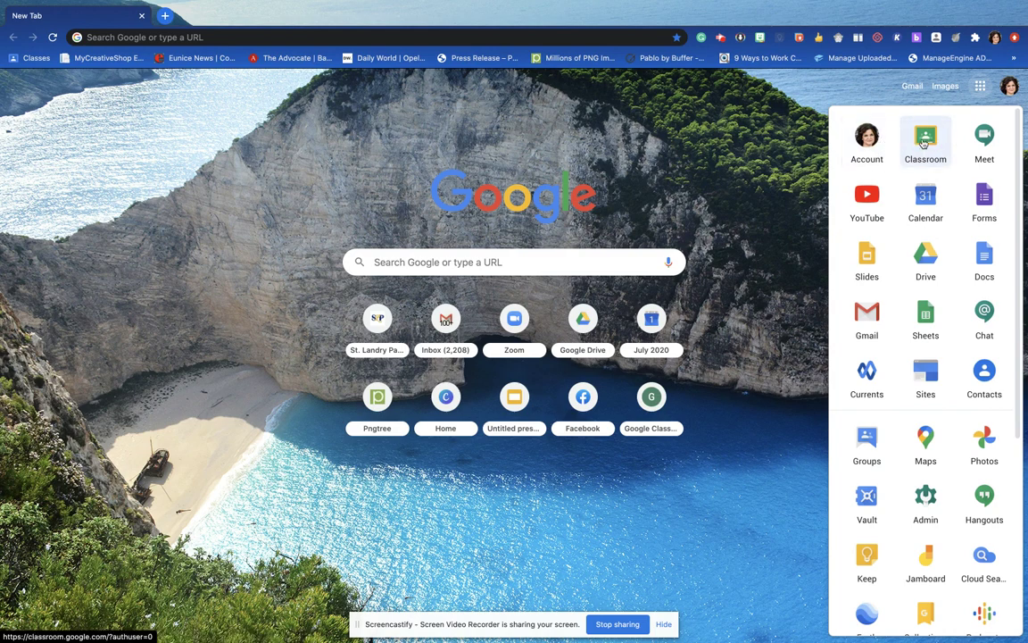
{"action": "mouse_move", "coordinate": [930, 142]}
{"action": "left_mouse_down"}
{"action": "mouse_move", "coordinate": [931, 246]}
{"action": "mouse_move", "coordinate": [917, 140]}
{"action": "left_mouse_up"}
{"action": "left_click_drag", "start_coordinate": [917, 140], "coordinate": [925, 140]}
{"action": "left_click", "coordinate": [980, 86]}
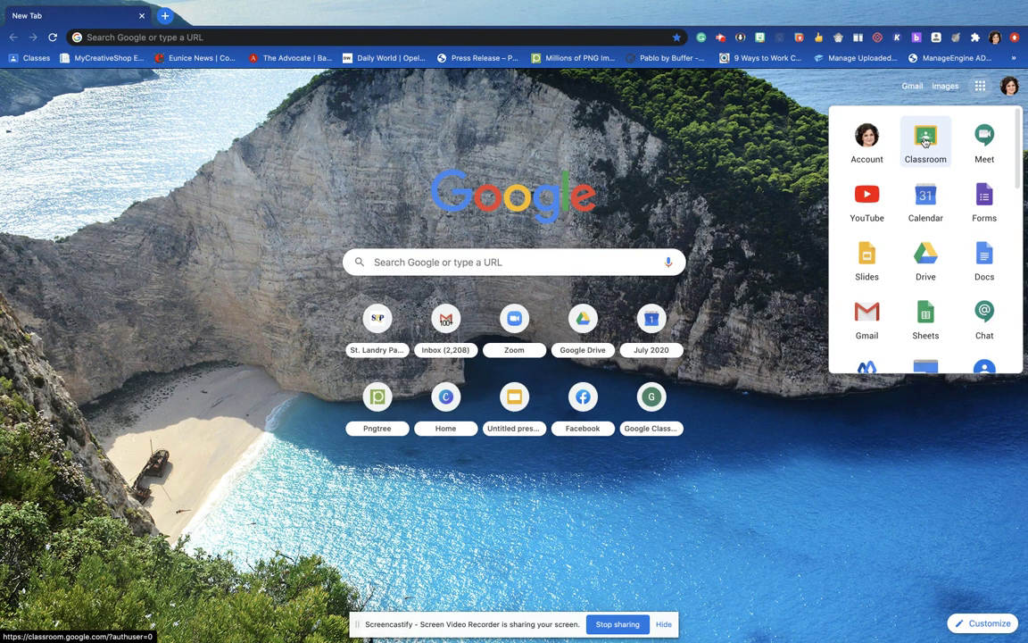
Launch Classroom from the apps launcher to reach the class list home page.
{"action": "left_click", "coordinate": [925, 141]}
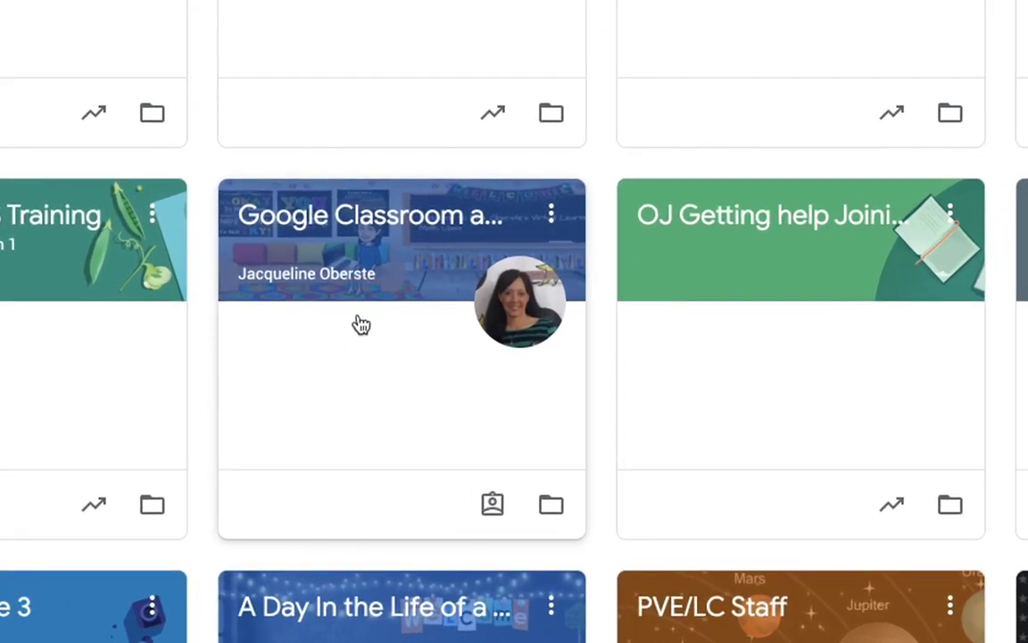
Enter the 'Google Classroom and other Google stuff' practice class and show the class navigation list.
{"action": "left_click", "coordinate": [357, 317]}
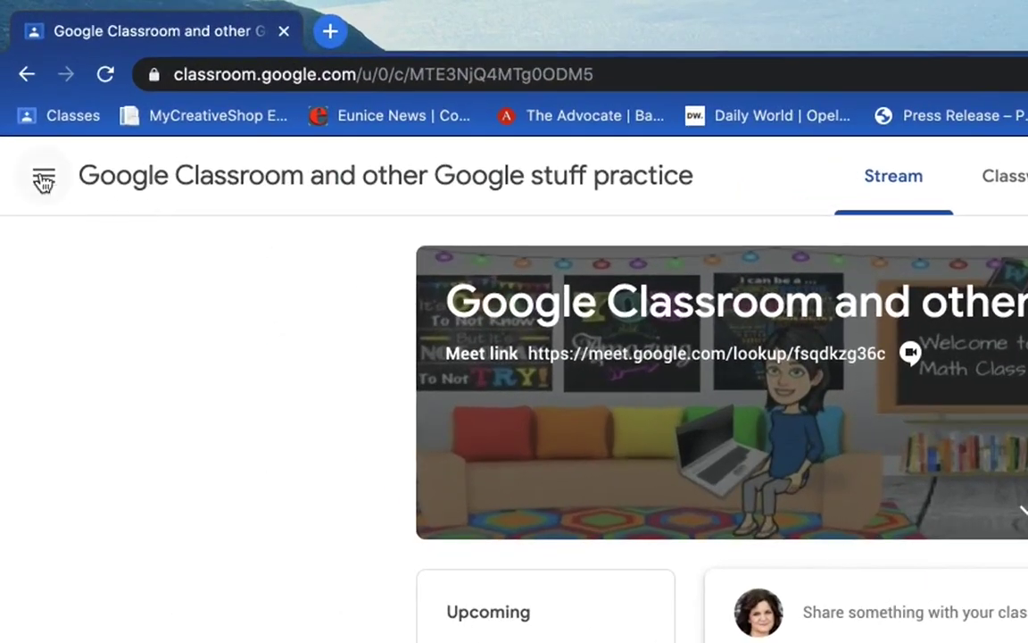
{"action": "left_click", "coordinate": [43, 181]}
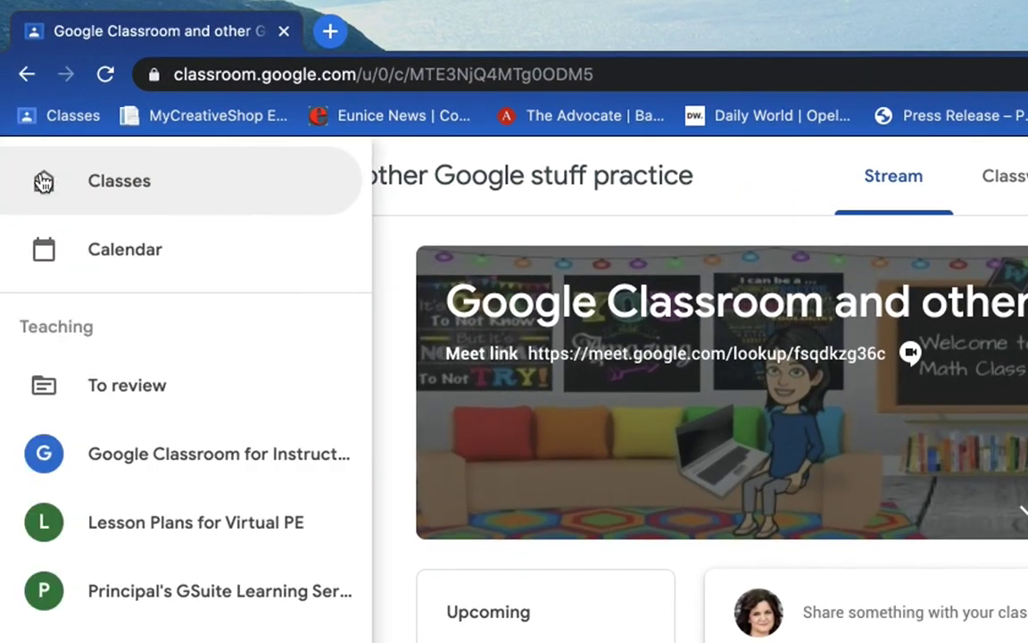
Hide, then reshow the class navigation drawer over the practice class stream.
{"action": "left_click", "coordinate": [539, 144]}
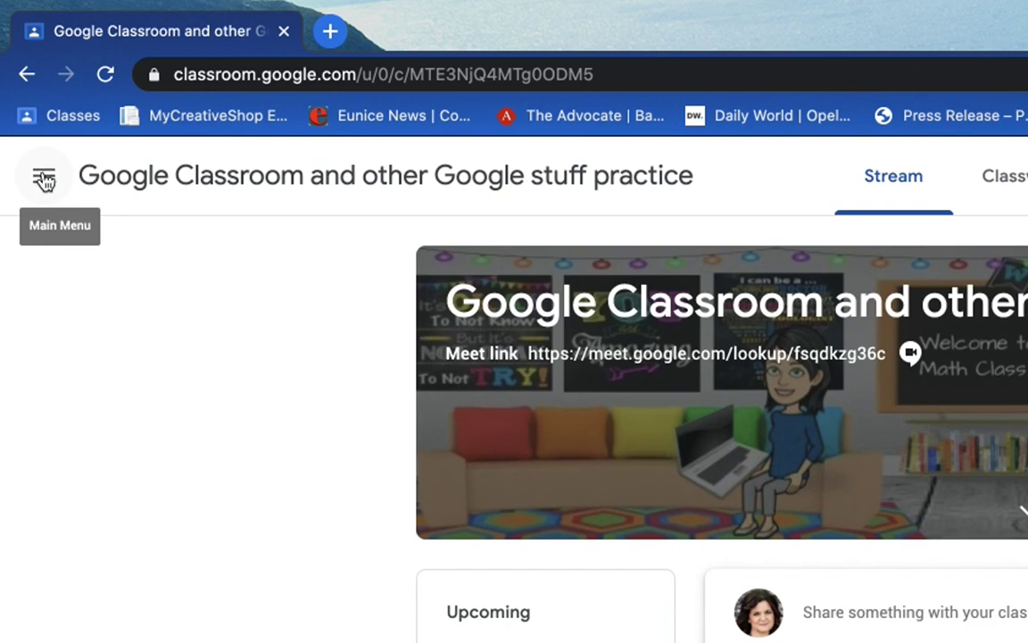
{"action": "left_click", "coordinate": [45, 181]}
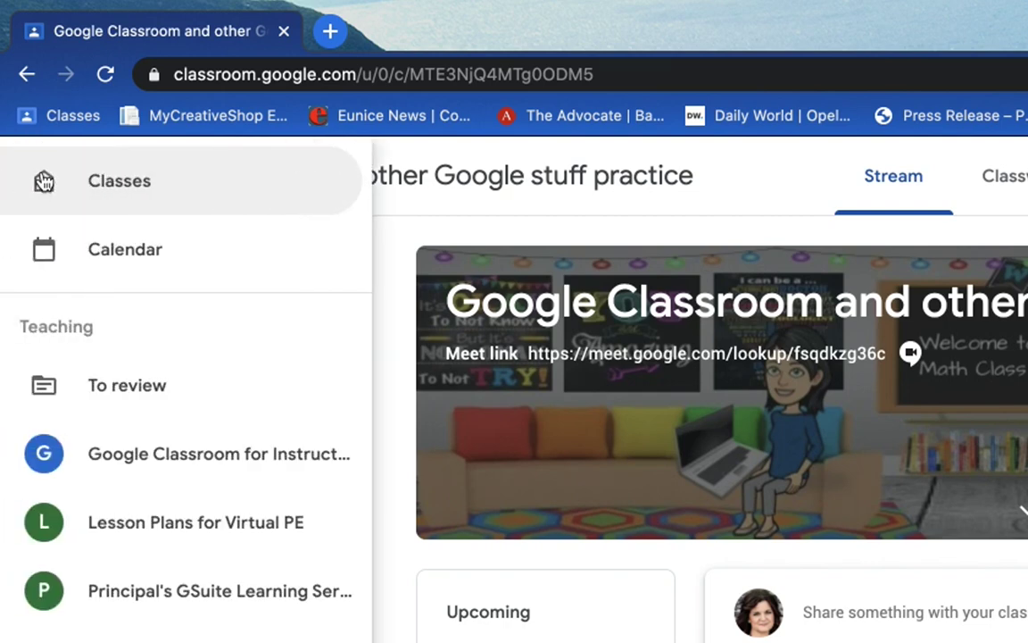
Return to the Classes home page with the Fourth Grade Math invitation.
{"action": "left_click", "coordinate": [100, 183]}
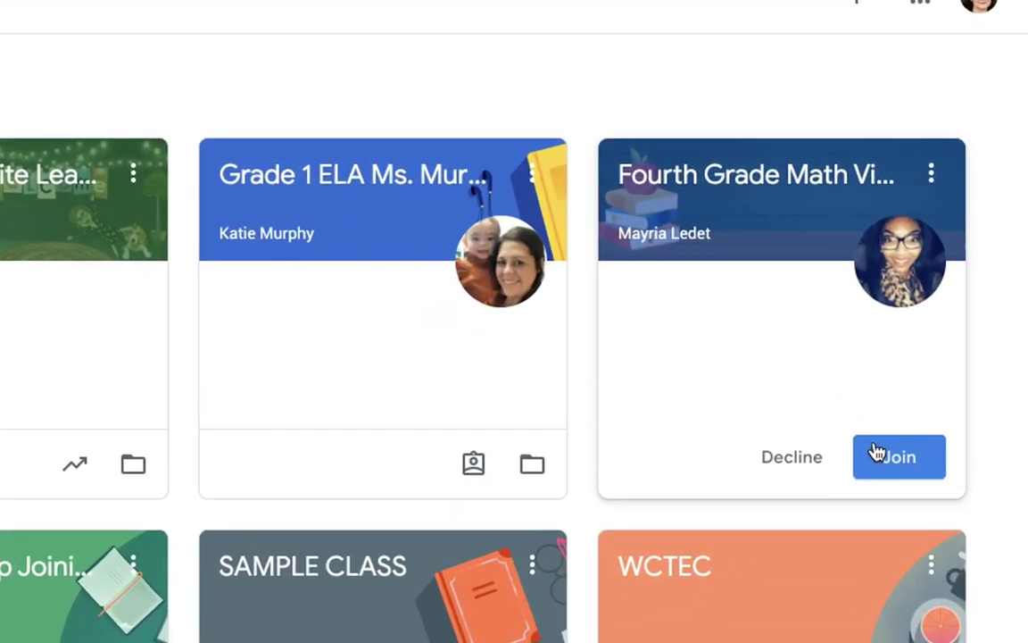
Accept the invitation to the Fourth Grade Math Virtual Presentation (Demo) class.
{"action": "left_click", "coordinate": [904, 457]}
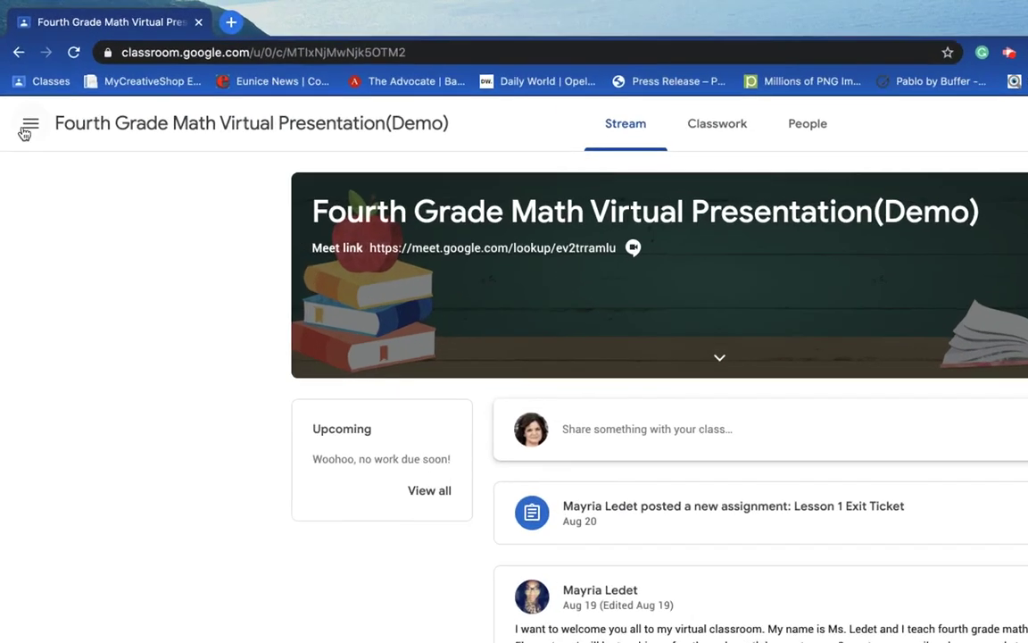
Go back to the Classes page and scroll the class tiles to find MAZE - Grade 3.
{"action": "left_click", "coordinate": [21, 87]}
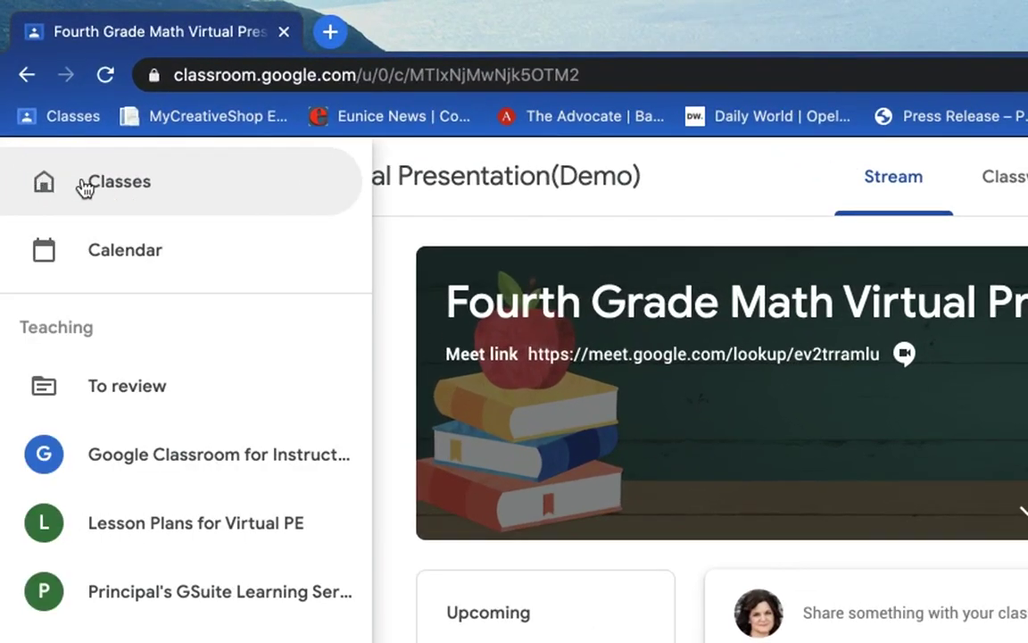
{"action": "left_click", "coordinate": [85, 183]}
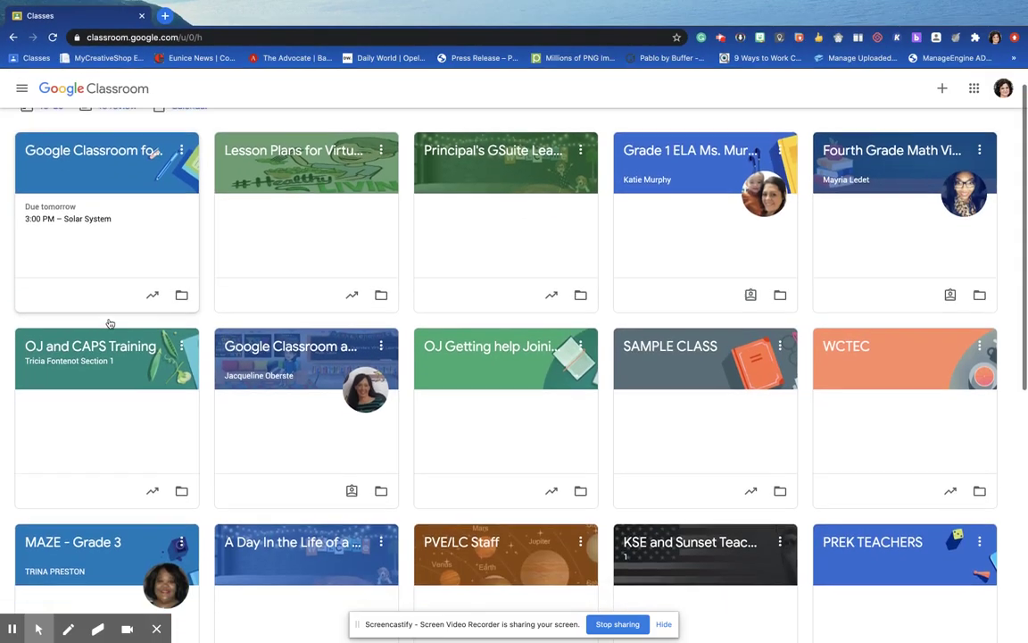
{"action": "scroll", "coordinate": [110, 324], "scroll_direction": "down", "scroll_amount": 2}
{"action": "scroll", "coordinate": [109, 323], "scroll_direction": "down", "scroll_amount": 2}
{"action": "scroll", "coordinate": [110, 323], "scroll_direction": "down", "scroll_amount": 1}
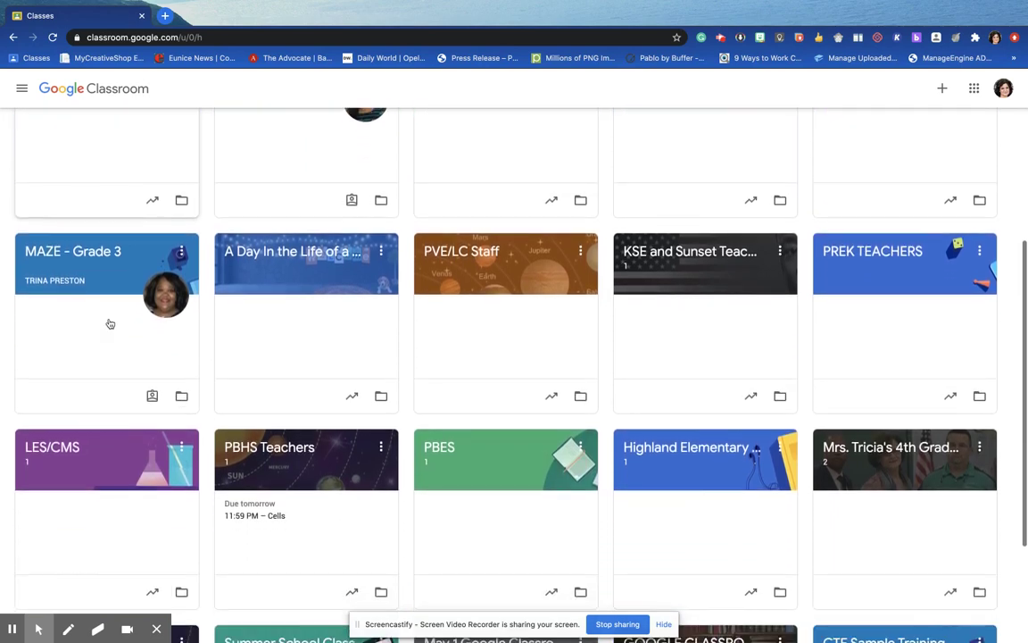
{"action": "scroll", "coordinate": [110, 323], "scroll_direction": "down", "scroll_amount": 1}
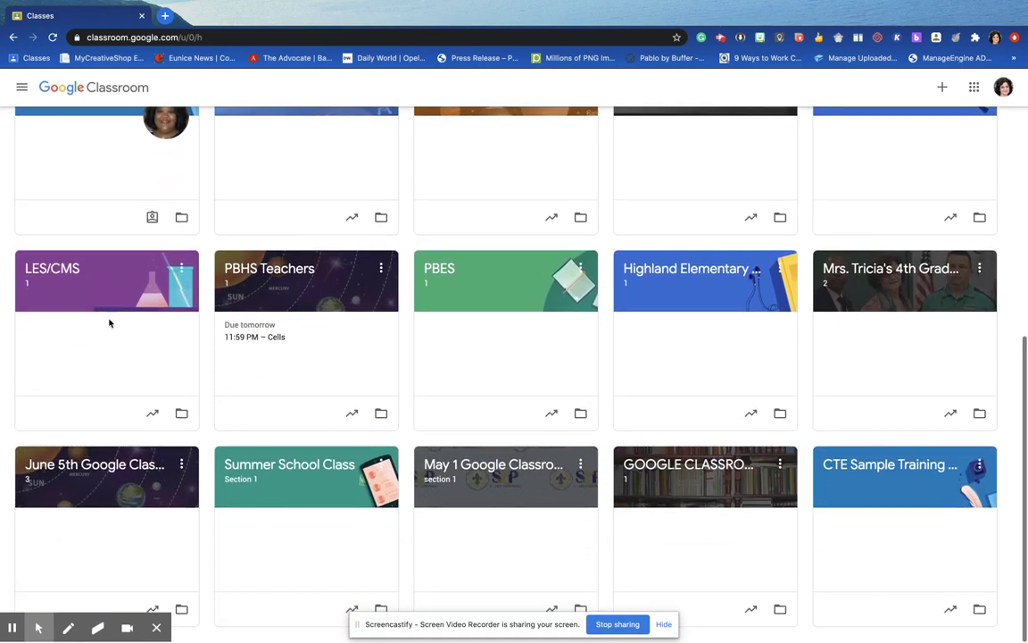
{"action": "scroll", "coordinate": [110, 323], "scroll_direction": "up", "scroll_amount": 2}
{"action": "scroll", "coordinate": [110, 323], "scroll_direction": "up", "scroll_amount": 1}
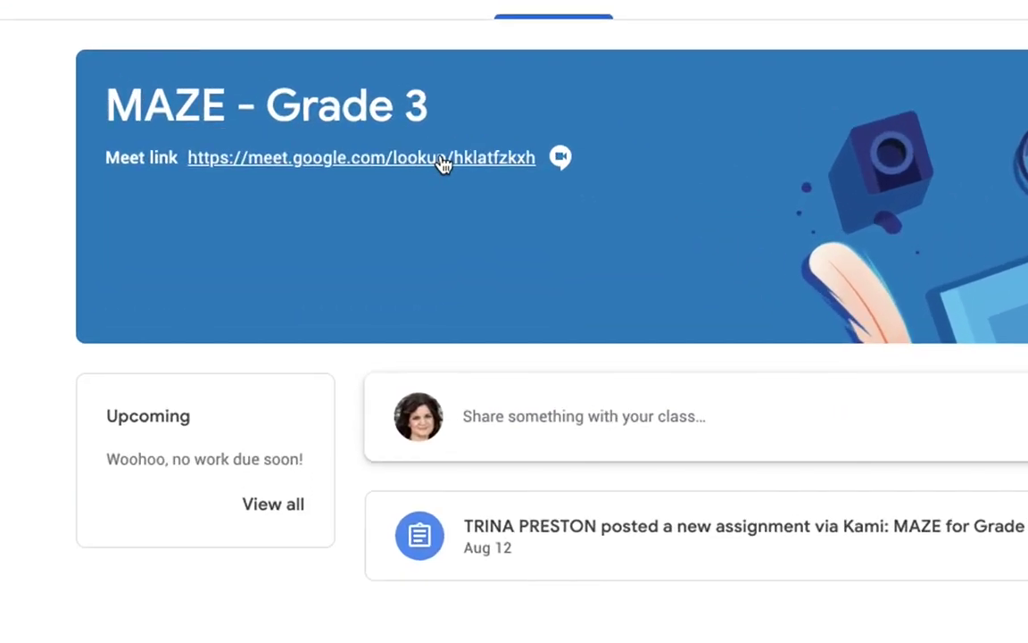
{"action": "left_click", "coordinate": [391, 178]}
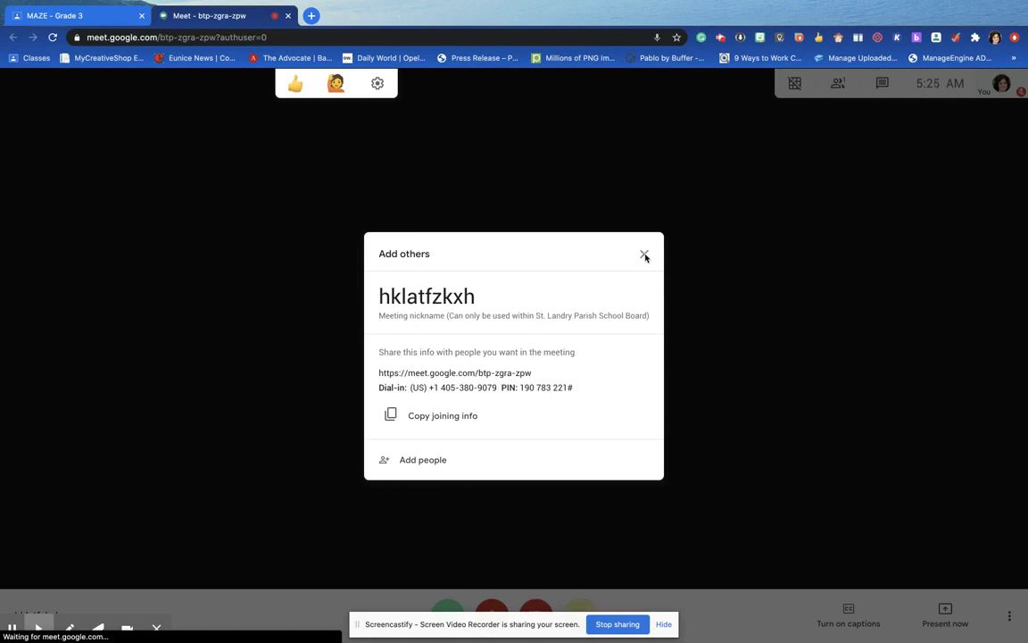
Dismiss the Add others joining-info card in the hklatfzkxh meeting.
{"action": "left_click", "coordinate": [644, 255]}
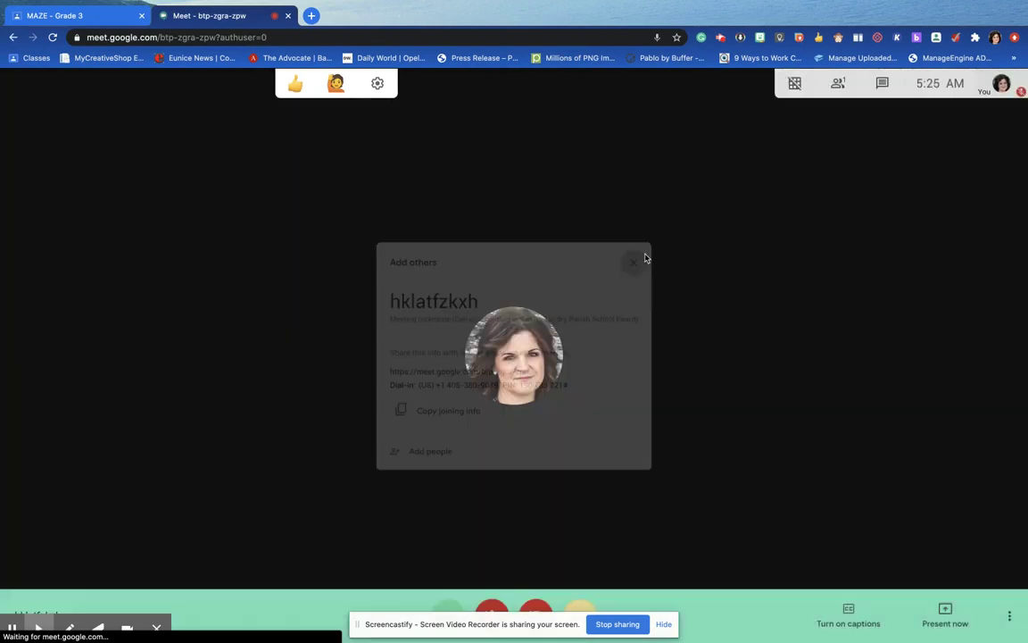